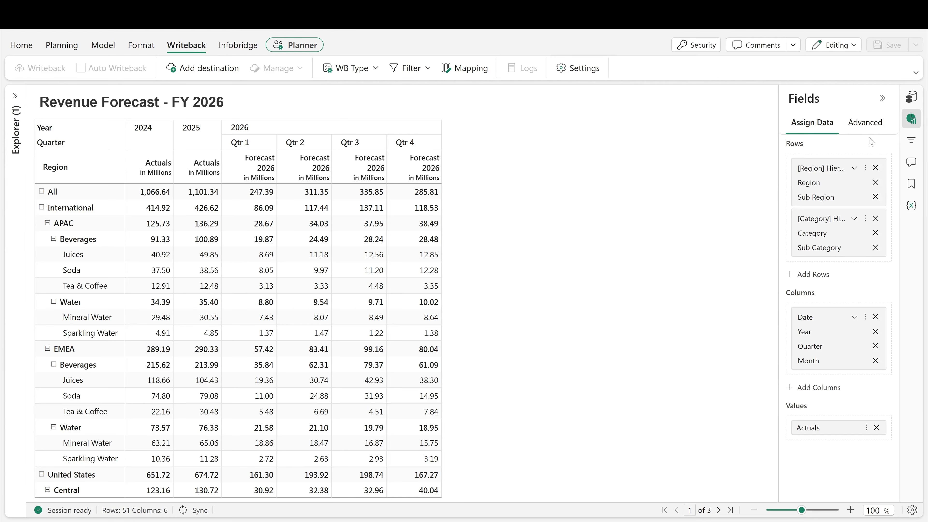
Add a writeback destination using connection 1P-Testing-QA, database WB_SQL_DB, schema dbo and table FC2026, and write the sheet back to it
click(909, 124)
click(203, 73)
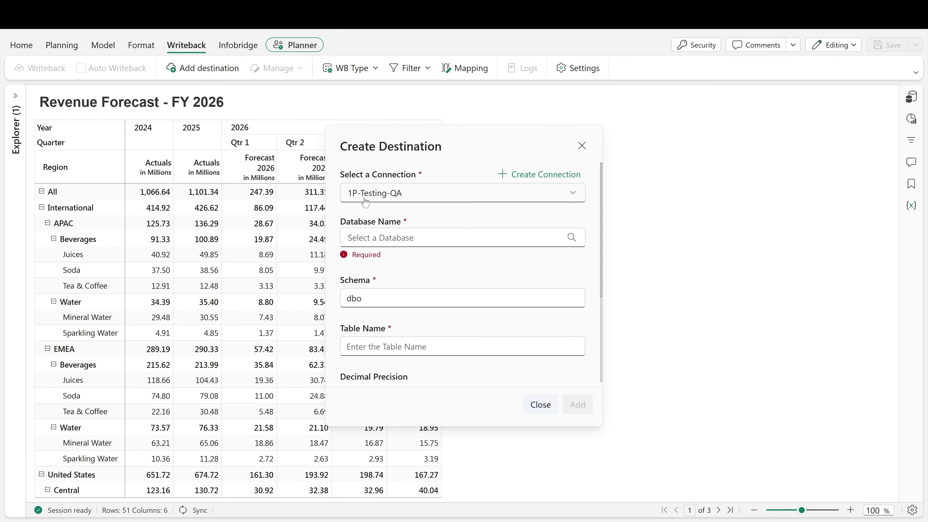
click(358, 243)
click(256, 143)
click(773, 476)
click(495, 333)
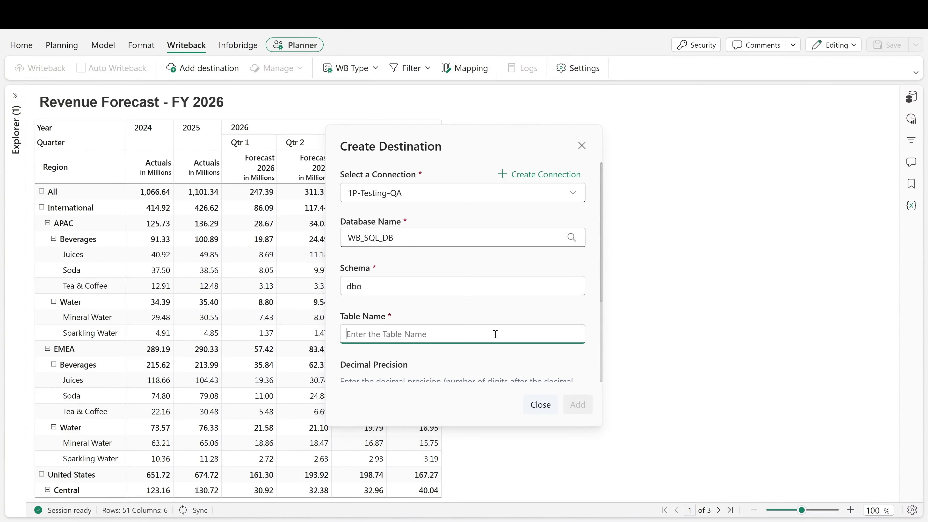
text(FC2026)
scroll(587, 365, down, 3)
click(581, 405)
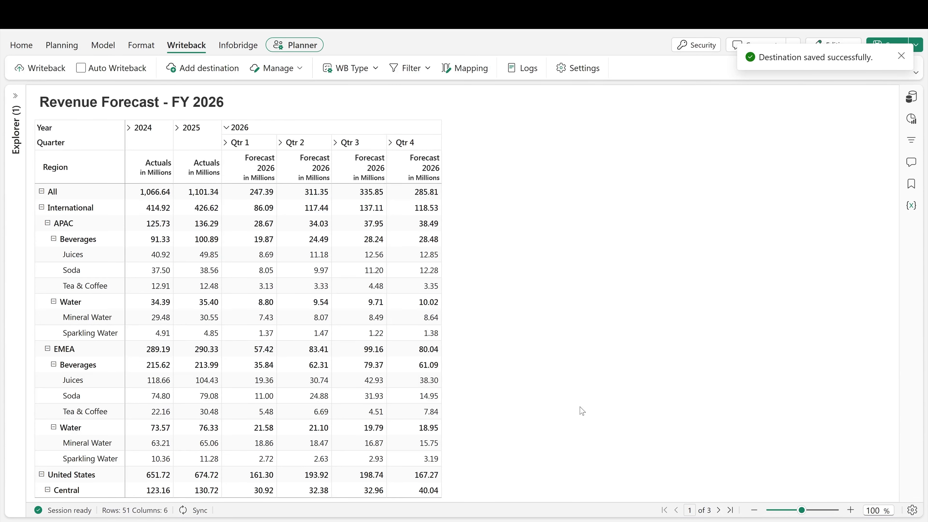
click(43, 69)
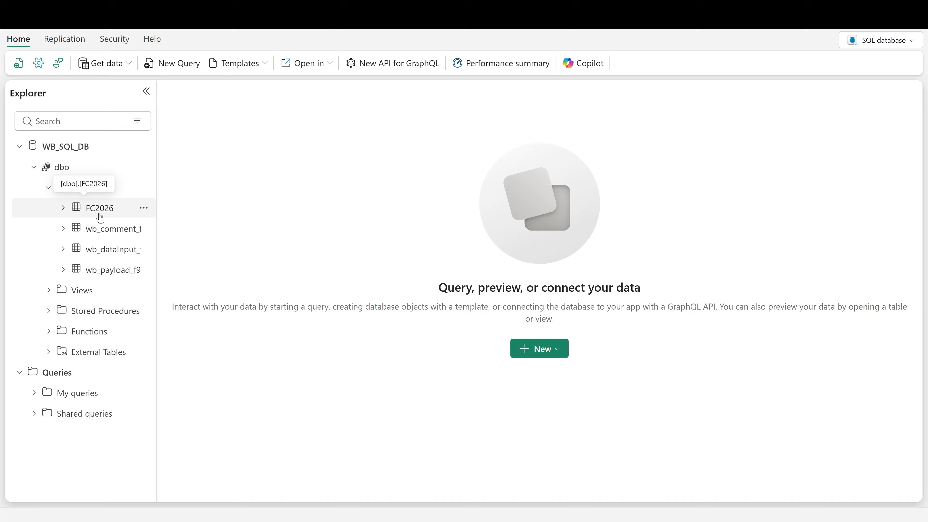
Preview the FC2026 table in the WB_SQL_DB SQL database and examine its written-back columns
click(95, 216)
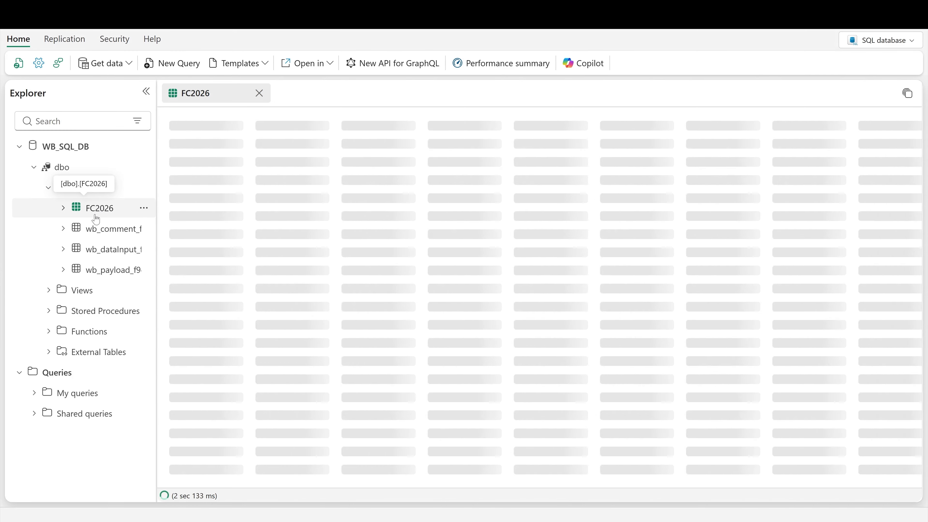
click(145, 92)
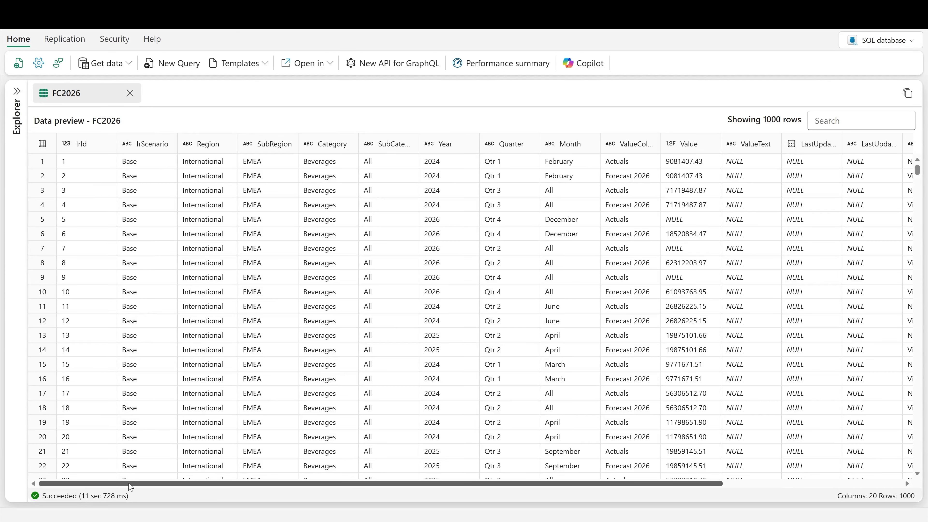
drag(130, 486, 392, 521)
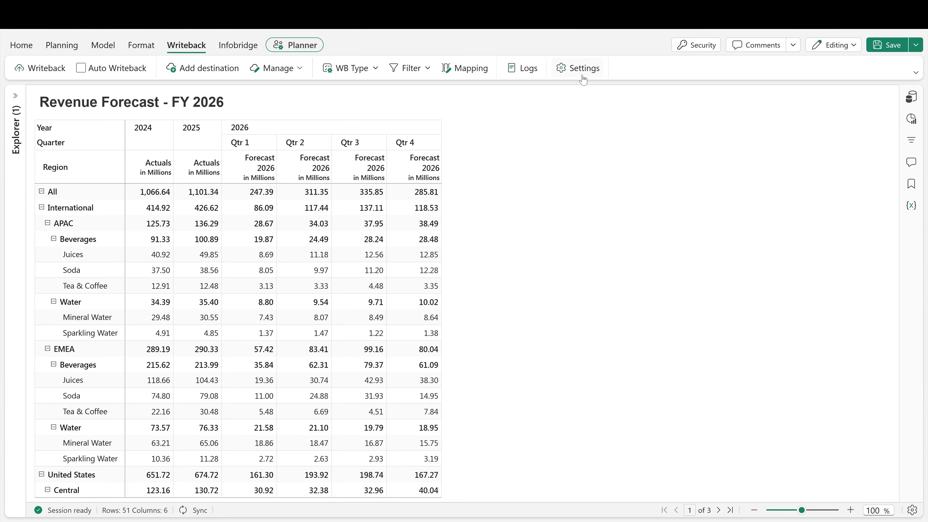
Compare the previews of the Long, Long with changes, Wide and Wide with changes writeback types in the writeback settings
click(581, 70)
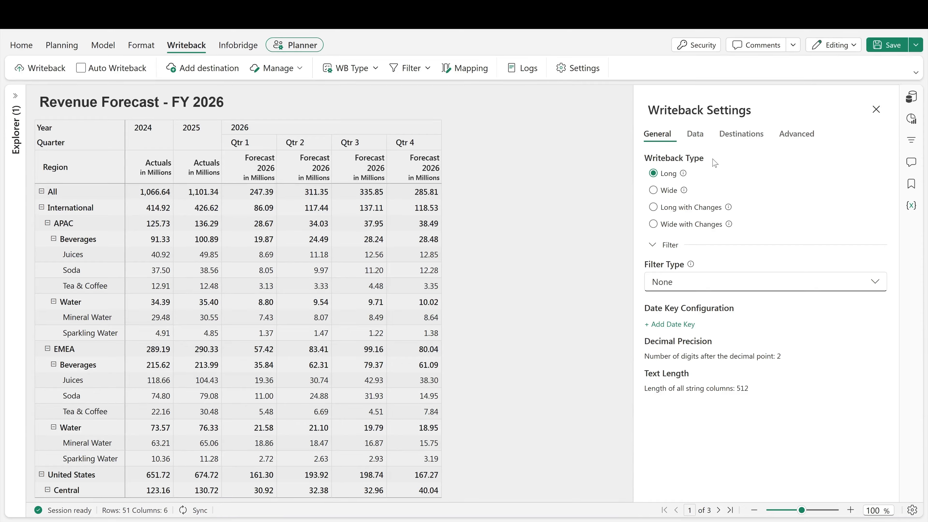
mouse_move(683, 173)
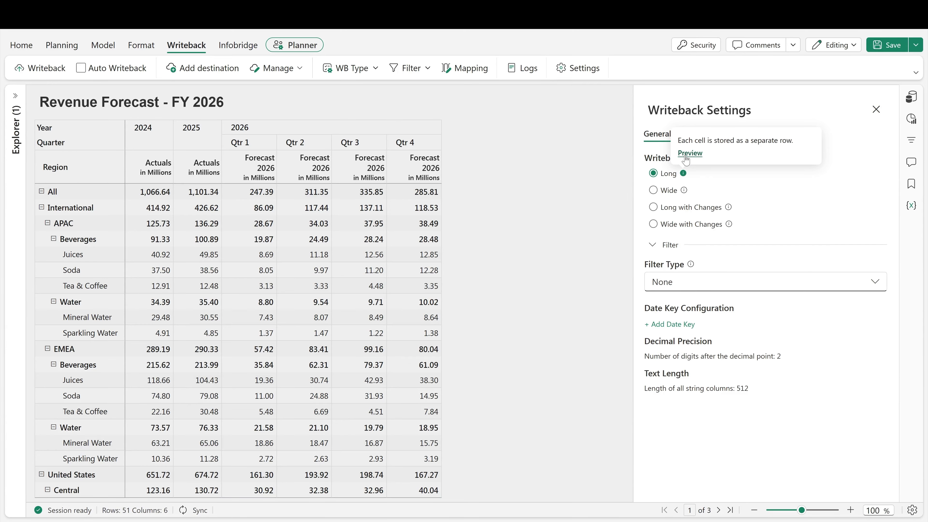
click(684, 151)
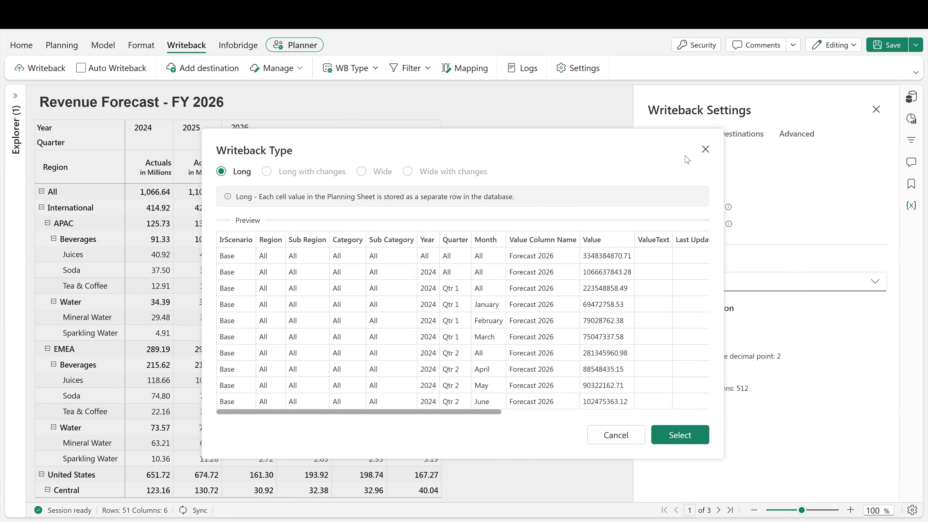
click(267, 171)
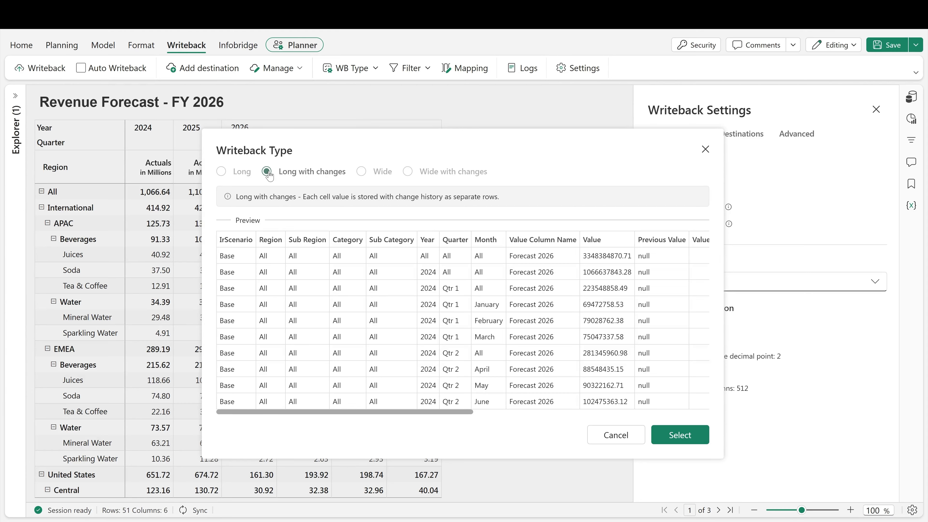
click(362, 173)
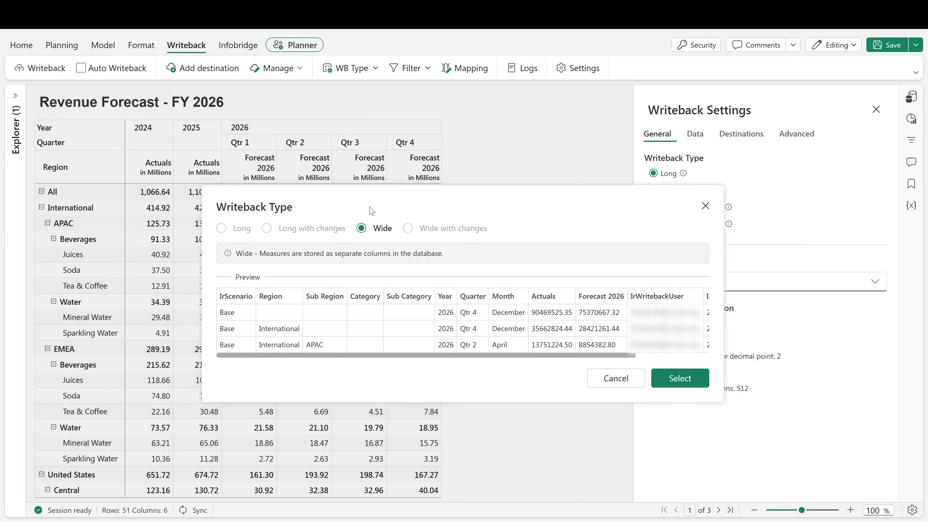
click(408, 229)
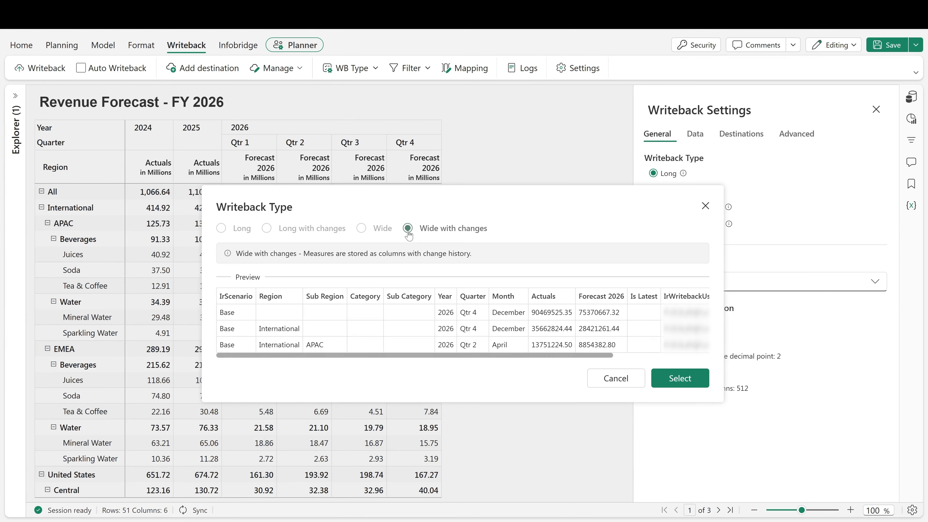
click(705, 206)
Try to change the writeback type to Wide, accepting that the selected destinations are cleared
click(654, 191)
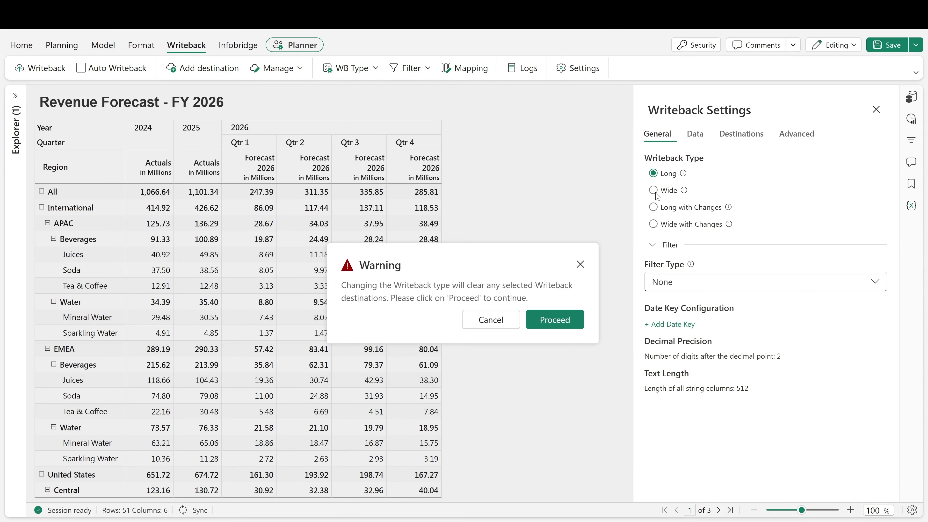
click(555, 320)
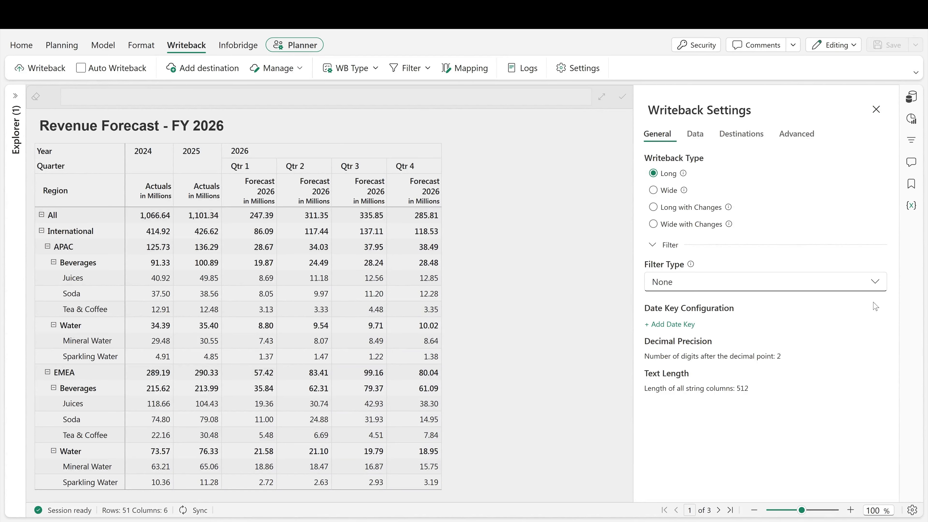
Apply a custom writeback filter that includes only rows where Region is International
click(874, 290)
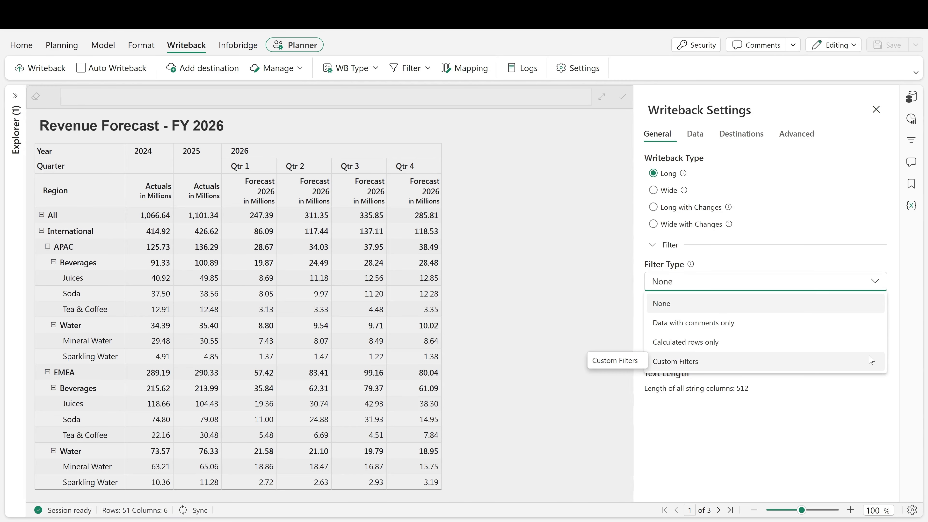
click(872, 364)
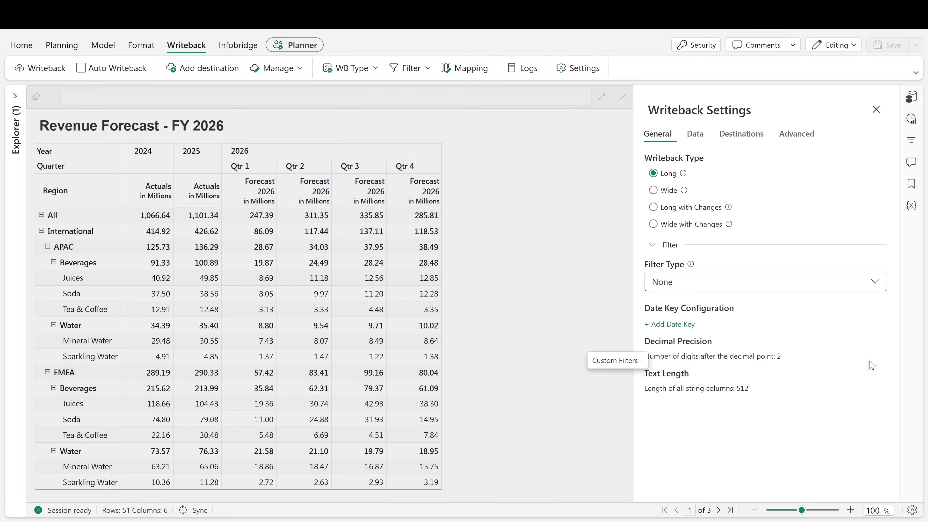
click(529, 232)
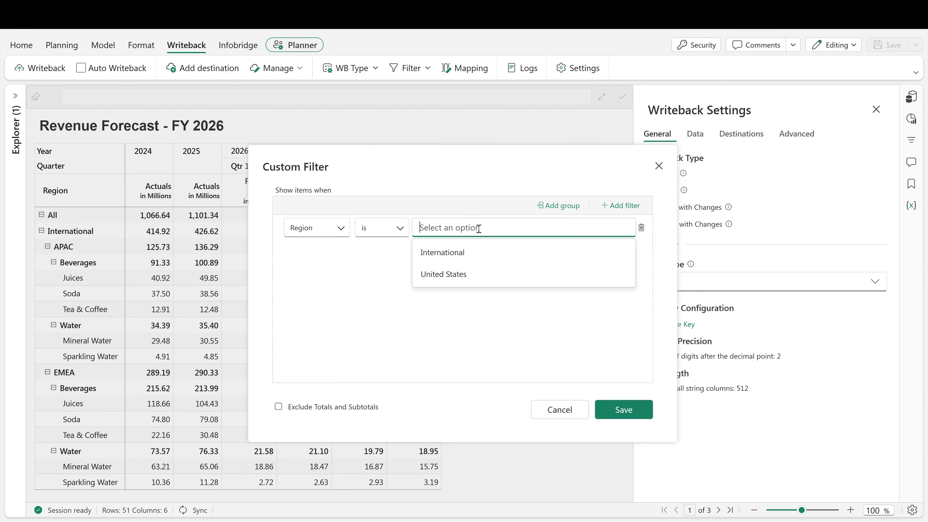
click(475, 252)
click(624, 409)
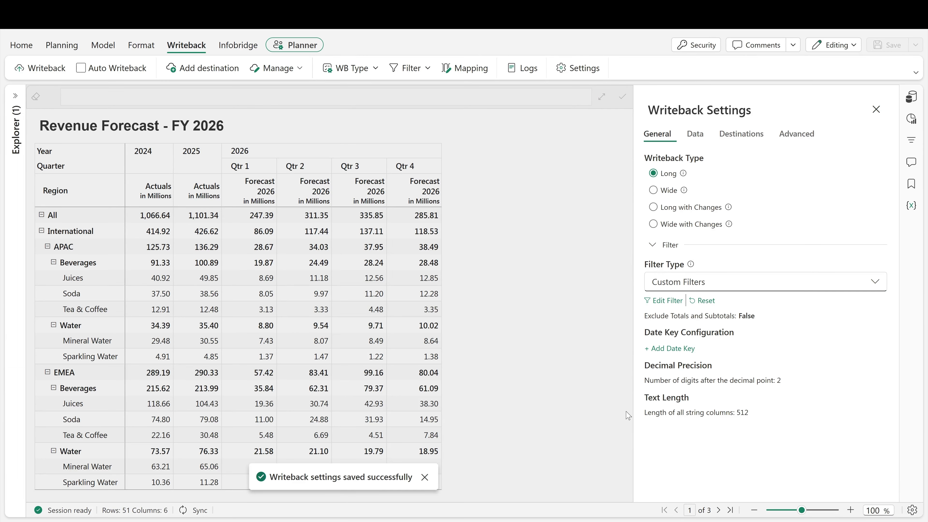
Add a date key column named DateKey with the String data type to the writeback table
click(672, 351)
click(489, 298)
text(DateKey)
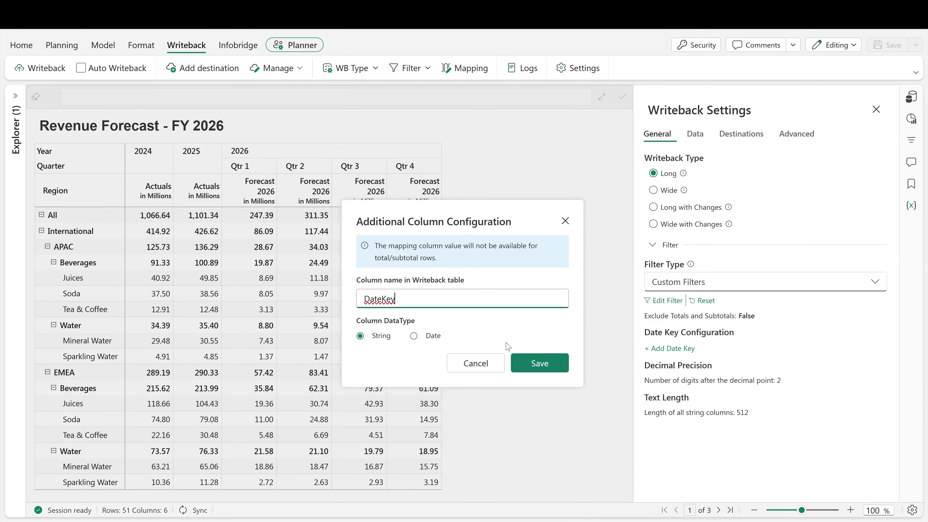
click(539, 370)
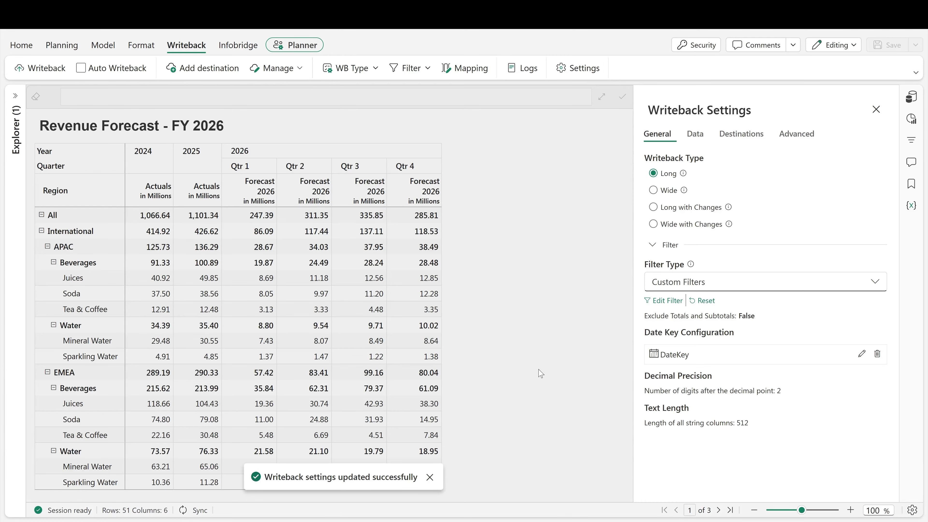
Enable automatic writeback and select the Fabric SQL FC2026 table as the active destination
click(696, 142)
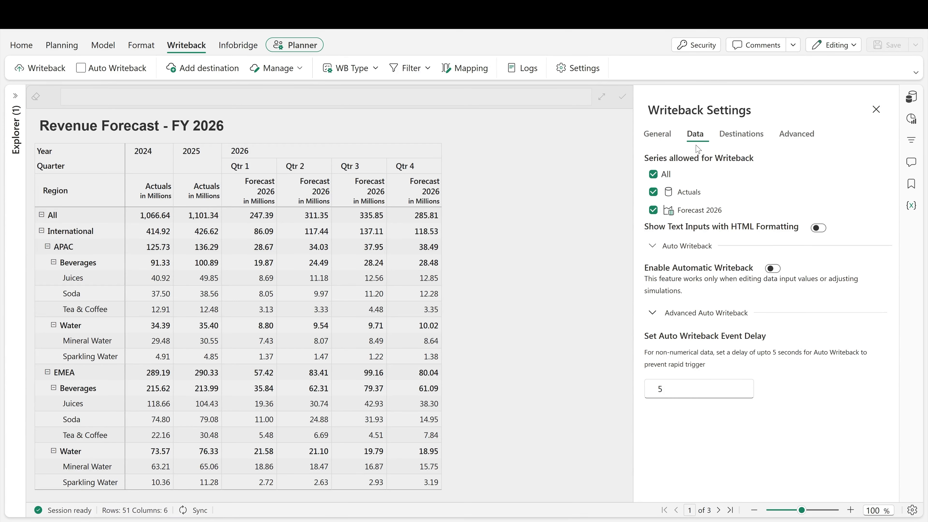
click(773, 272)
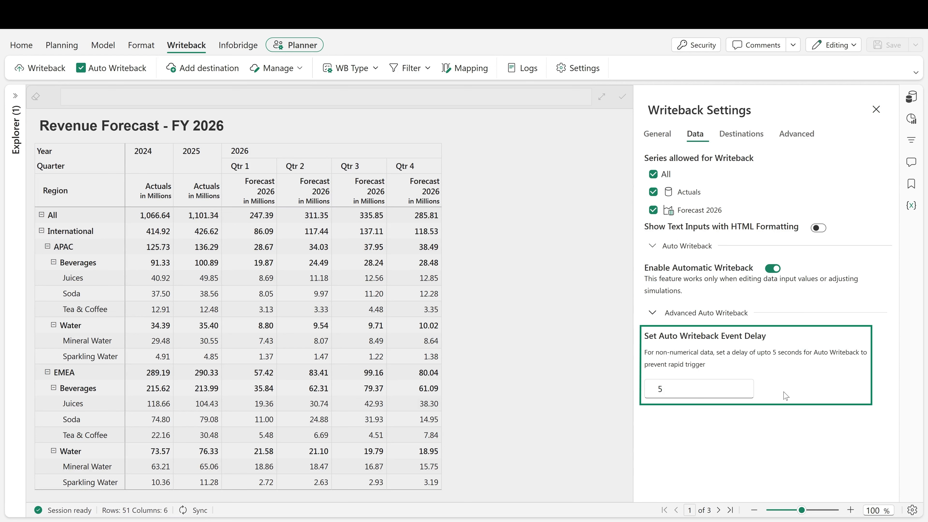
click(746, 141)
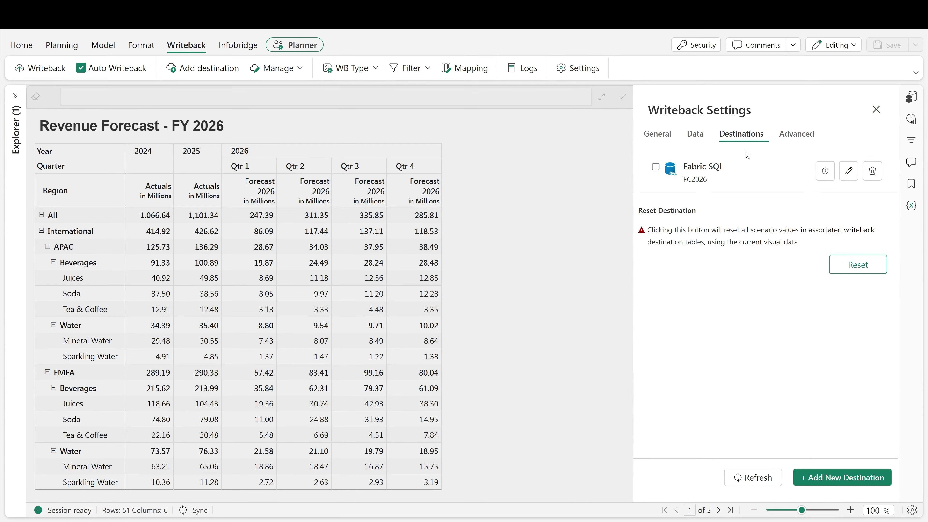
click(656, 168)
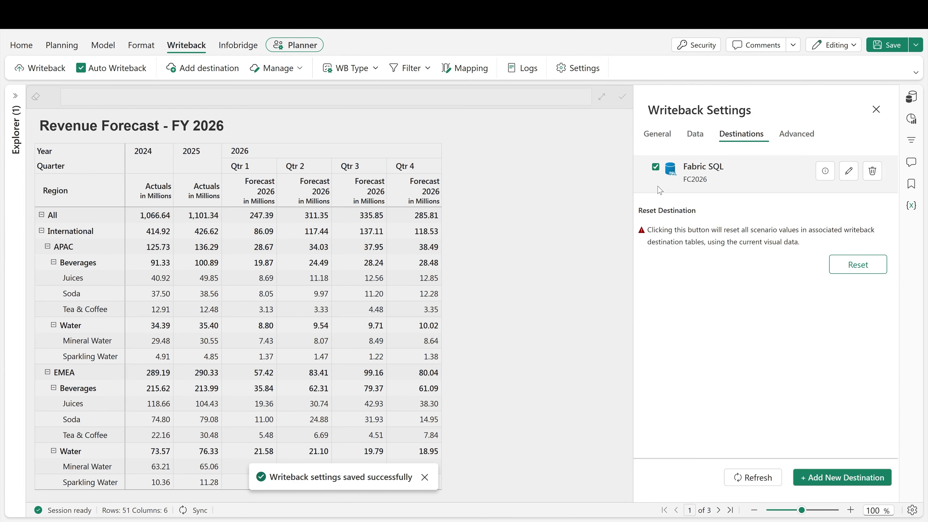
Set the Forecast 2026 writeback validation to Cannot be empty and prevent writeback when validation fails
click(797, 135)
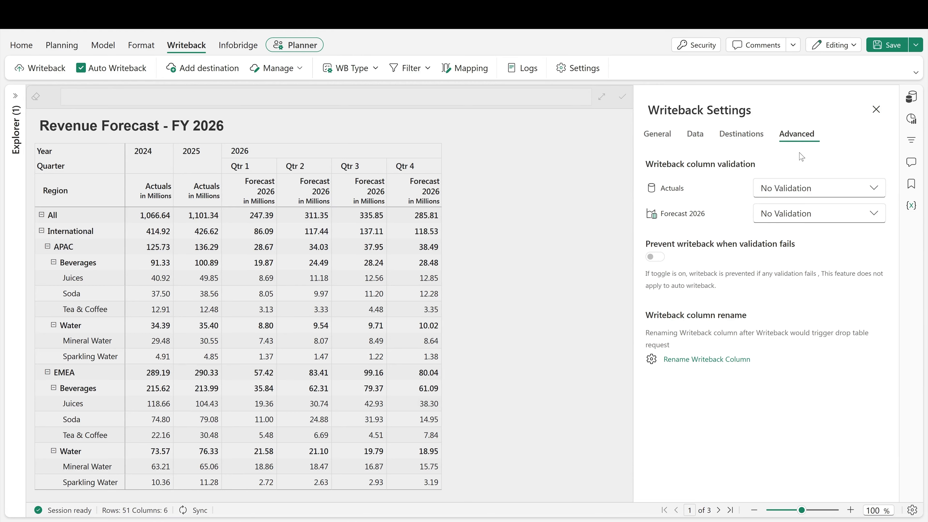
click(872, 215)
click(865, 253)
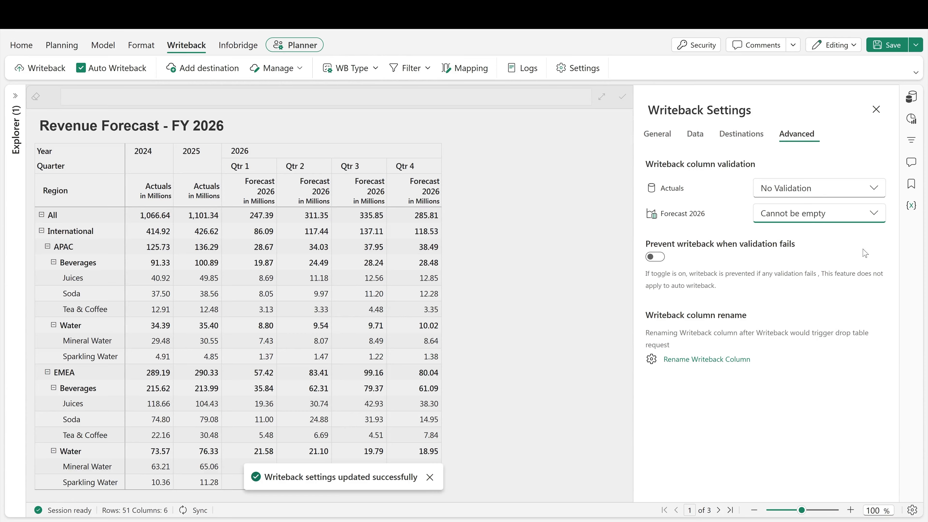
click(656, 257)
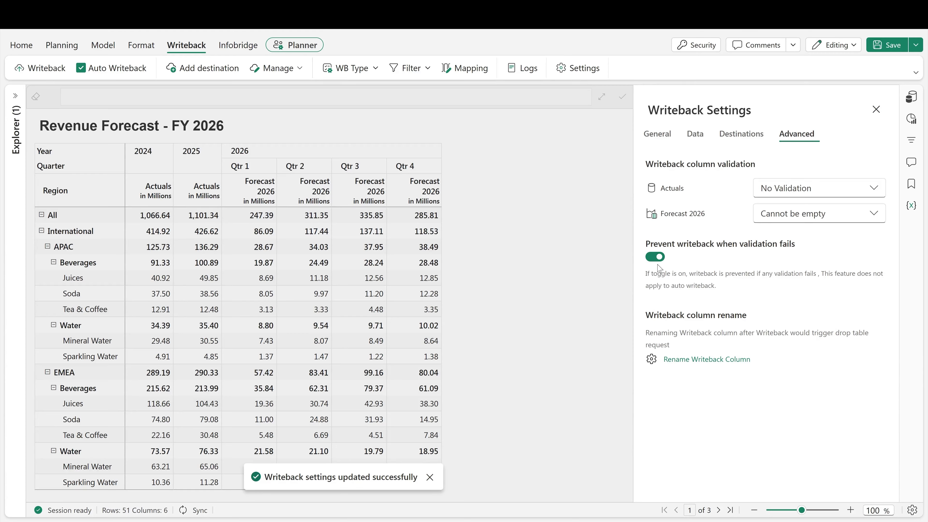
Rename the Forecast 2026 writeback column using the text "version 1", close the writeback settings and save the sheet
click(703, 359)
click(578, 265)
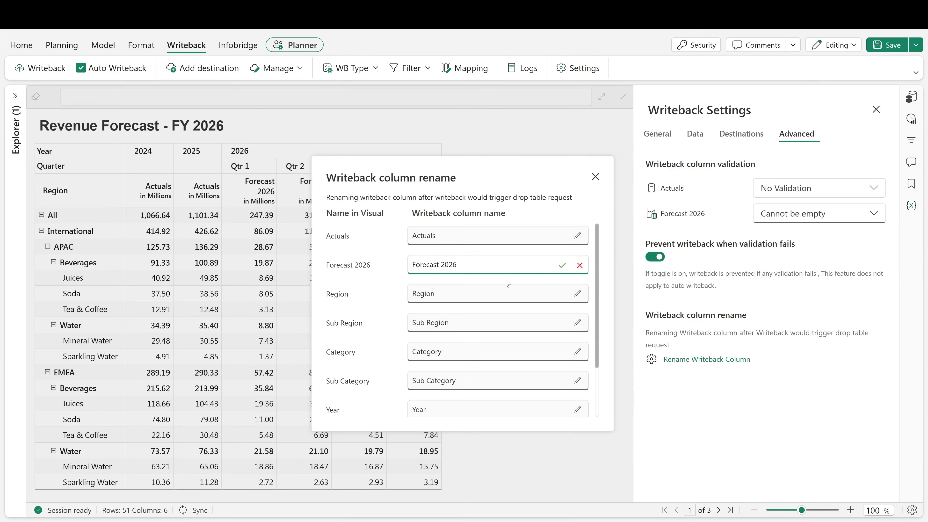
text(version 1)
click(562, 265)
click(595, 178)
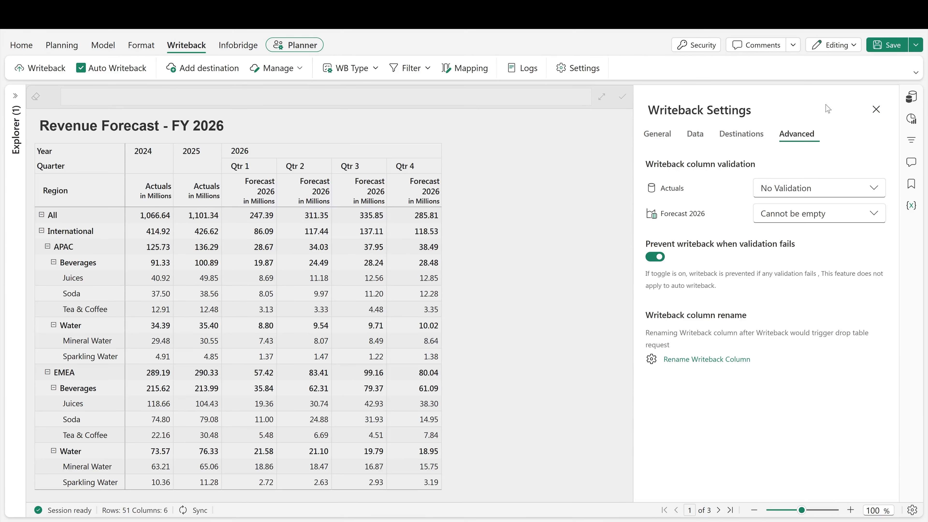
click(876, 114)
click(887, 45)
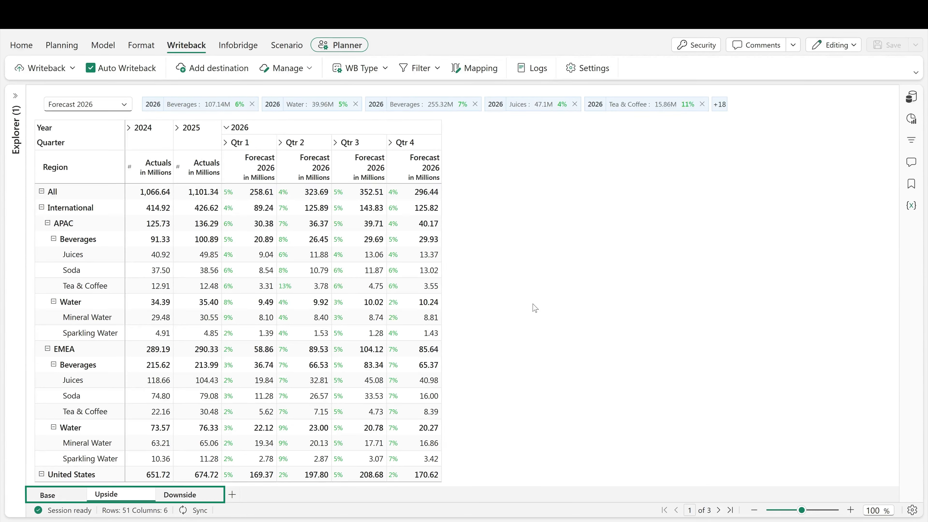
Write back all scenarios: Base, Upside and Downside
click(72, 67)
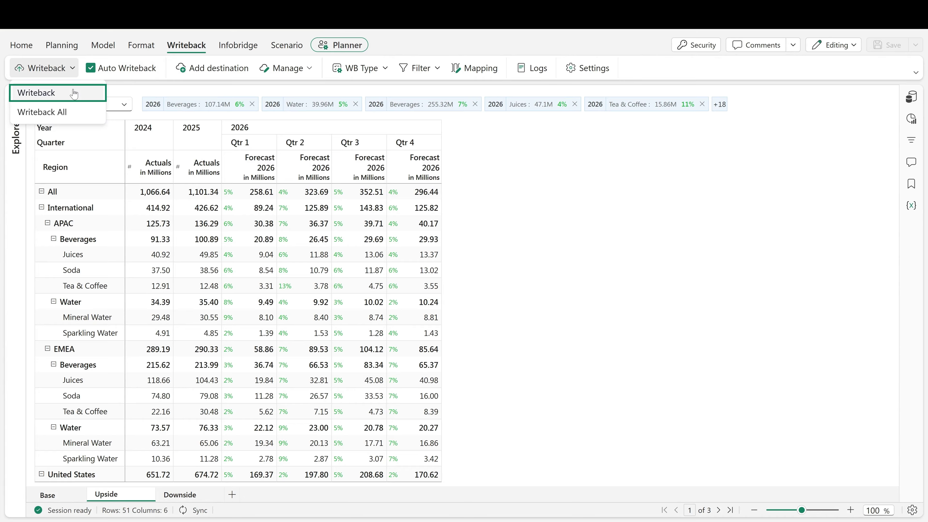
click(78, 113)
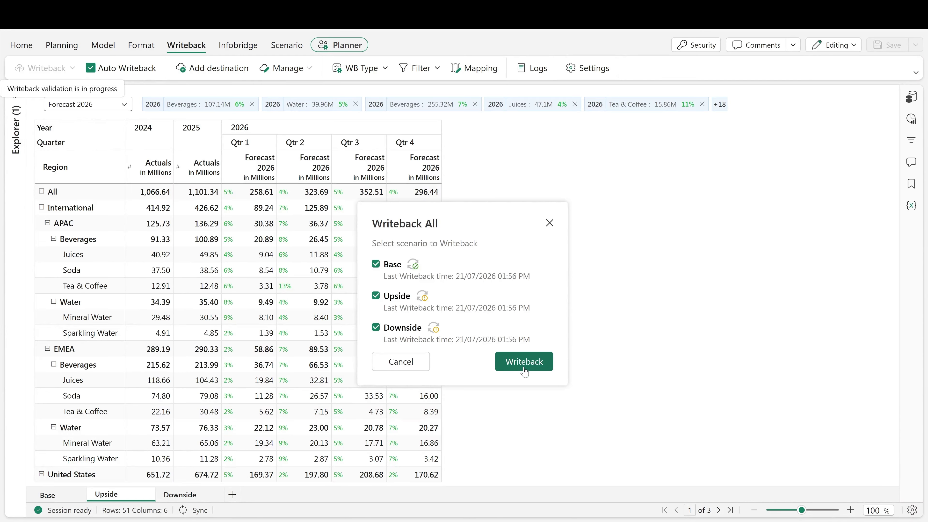
click(524, 370)
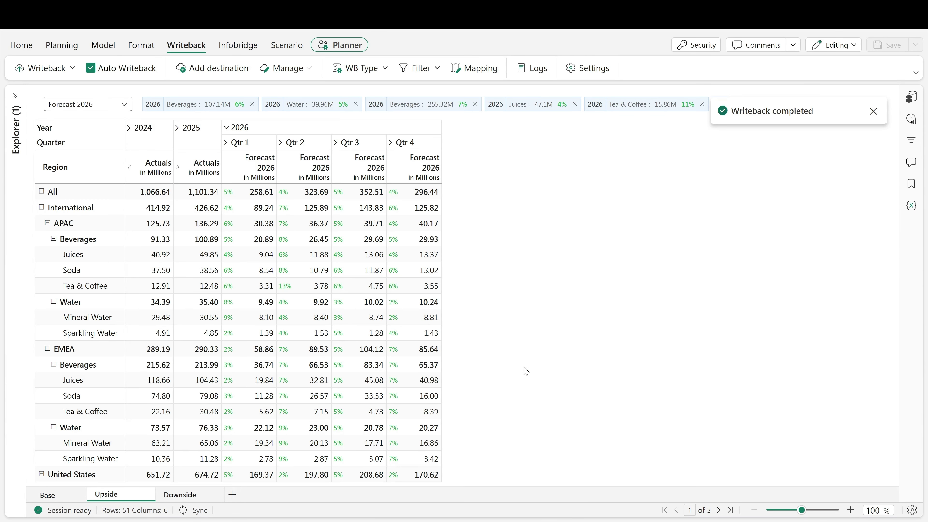
Create a visual formula measure Growth in the Base scenario: IFNA(DIVIDE([Forecast 2026]-VALUEAT([Actuals],"-1y"),VALUEAT([Actuals],"-1y")))
click(50, 498)
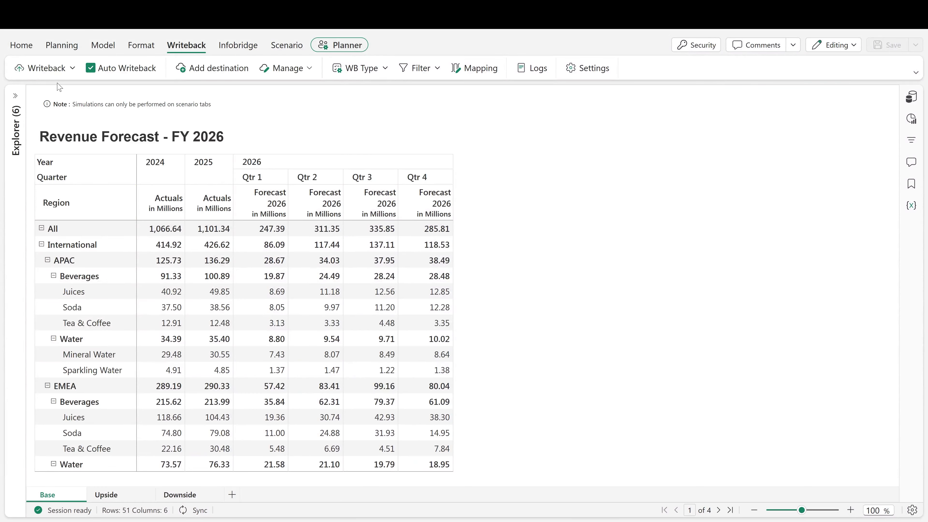
click(55, 51)
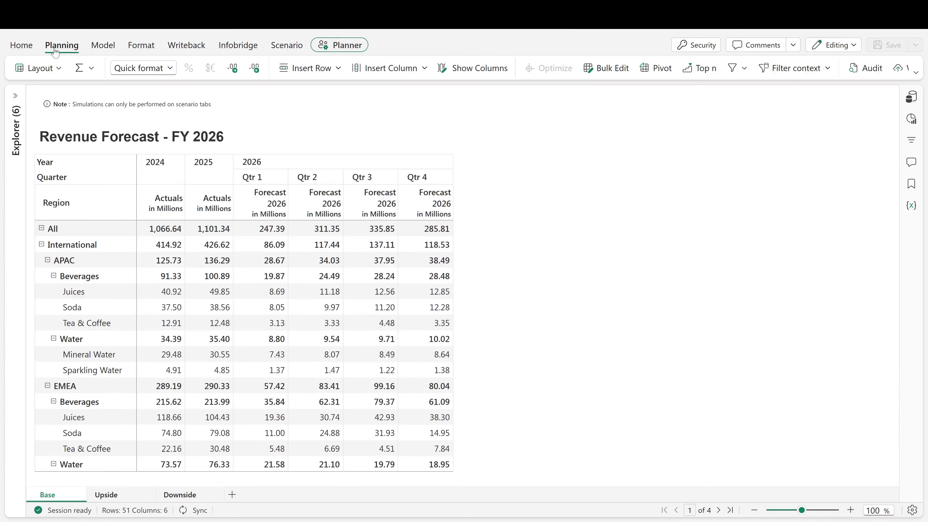
click(391, 68)
click(387, 108)
text(Growth)
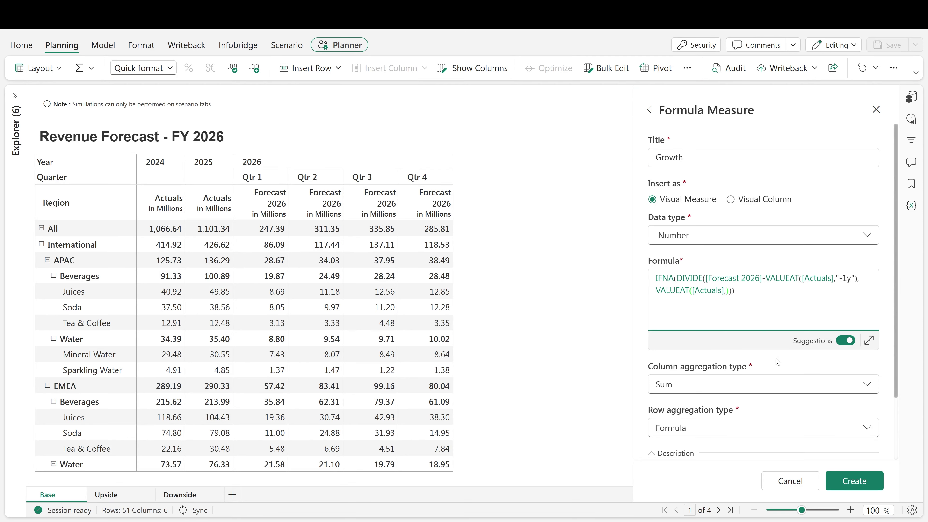
text(,"-1y")))
click(851, 480)
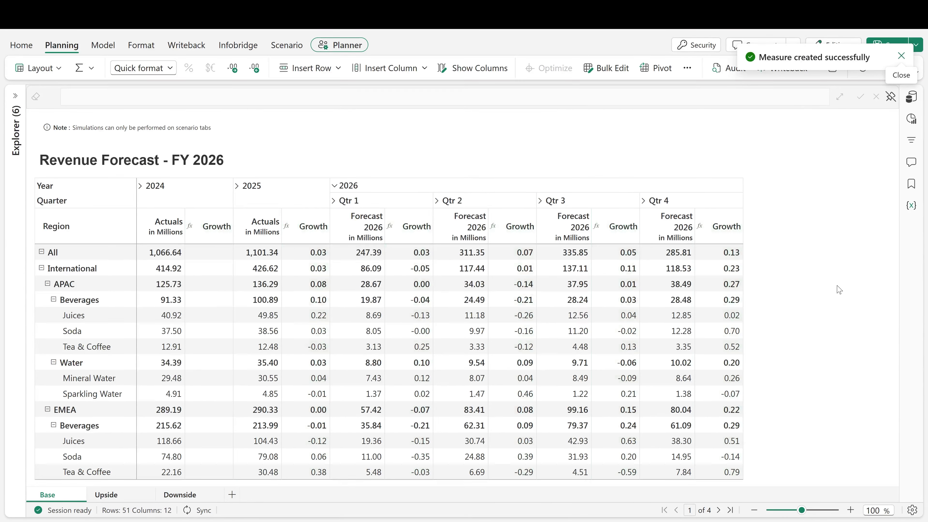
Write back the Base scenario, dropping the mismatched FC2026 destination table so it includes the Growth measure
click(186, 45)
click(44, 68)
click(61, 100)
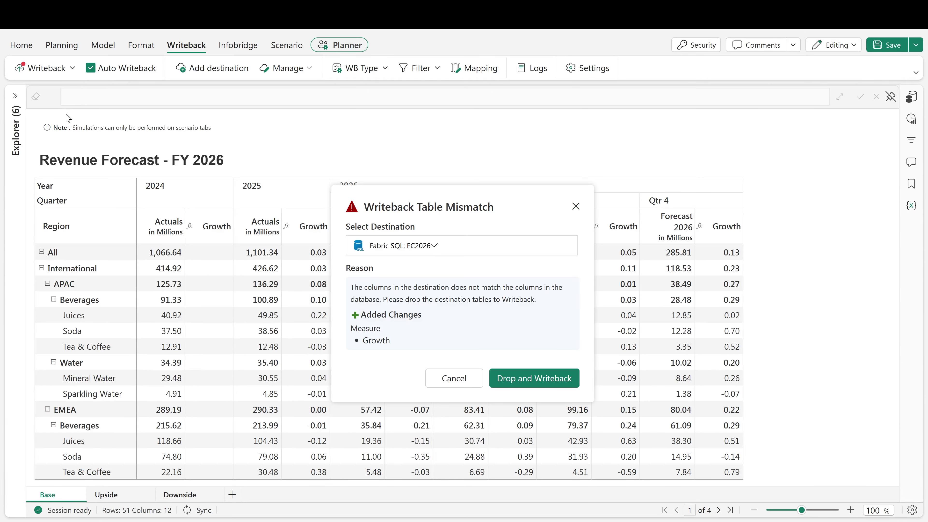
click(534, 379)
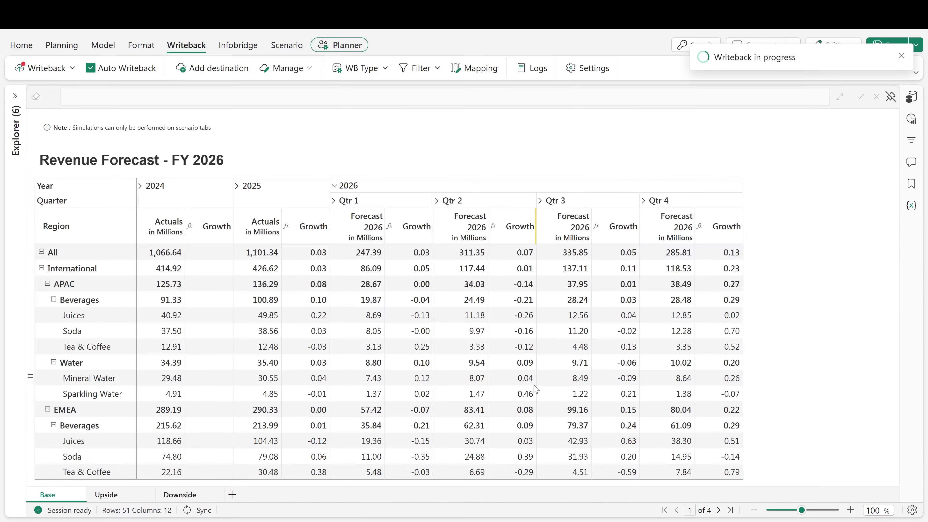